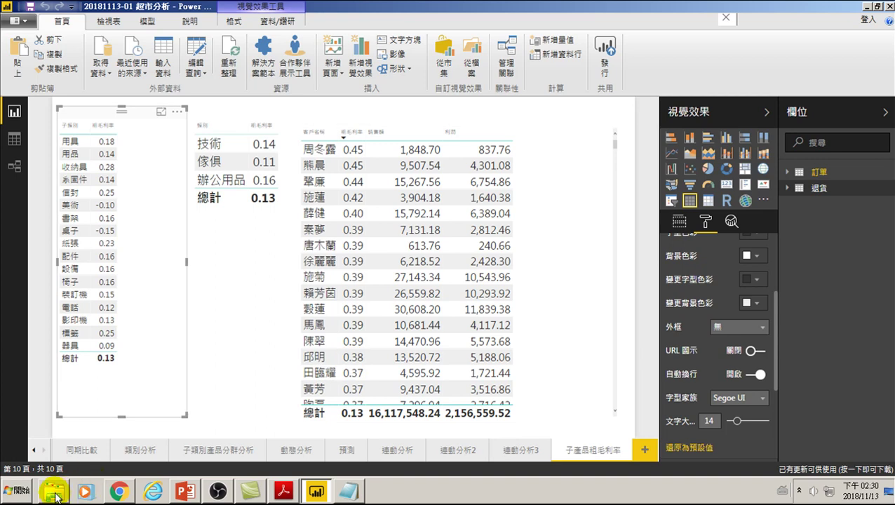
Open the 超市範例.xlsx workbook from the Downloads folder in Excel.
{"action": "left_click", "coordinate": [55, 491]}
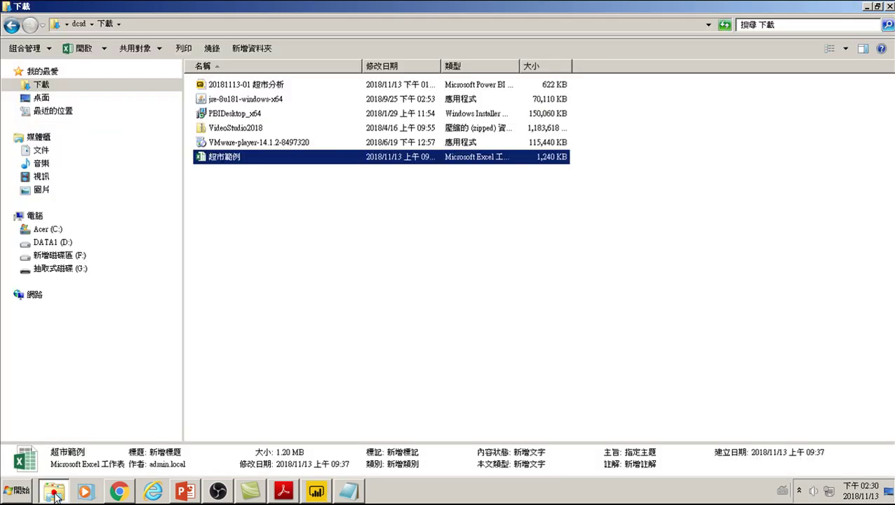
{"action": "double_click", "coordinate": [224, 159]}
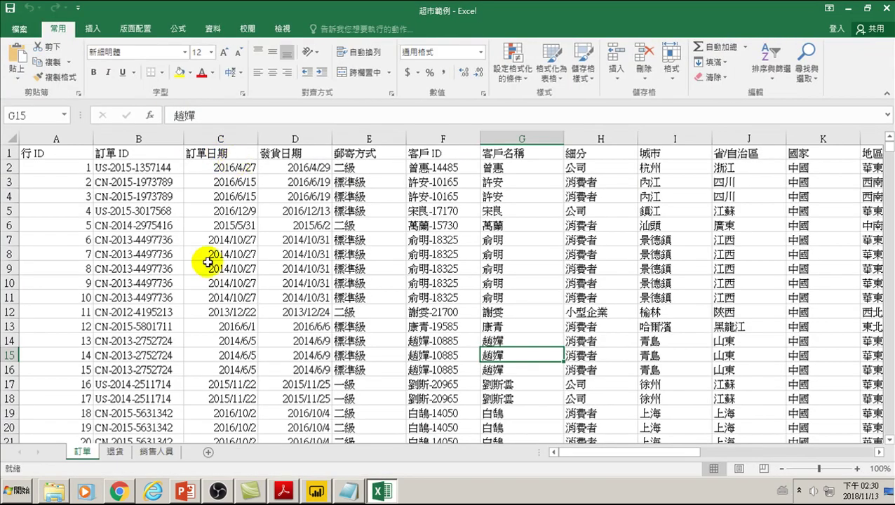
Go to the 退貨 sheet and highlight its headers 訂單 ID and 退回 in A1:B1.
{"action": "left_click", "coordinate": [115, 452]}
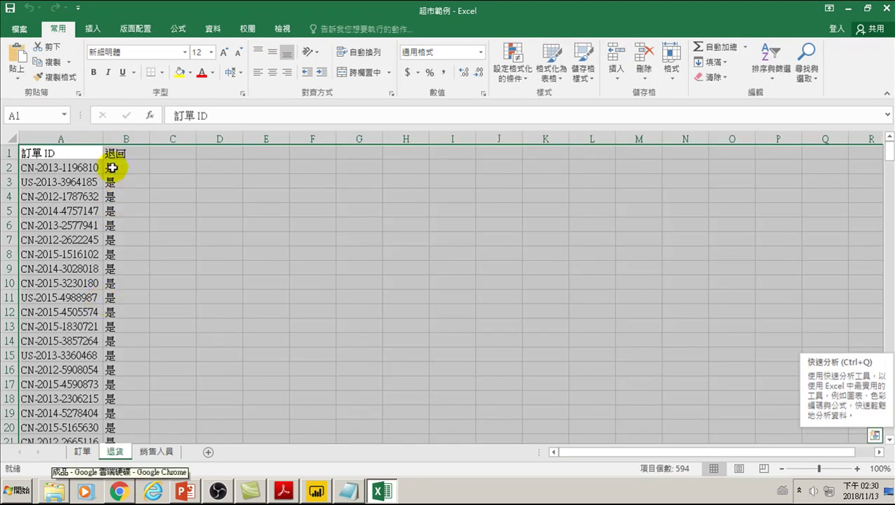
{"action": "left_click", "coordinate": [70, 153]}
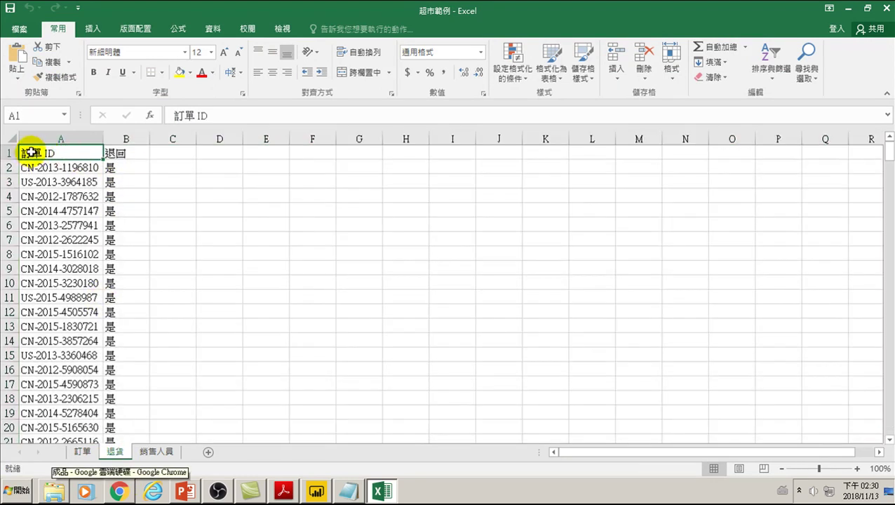
{"action": "left_click", "coordinate": [63, 138]}
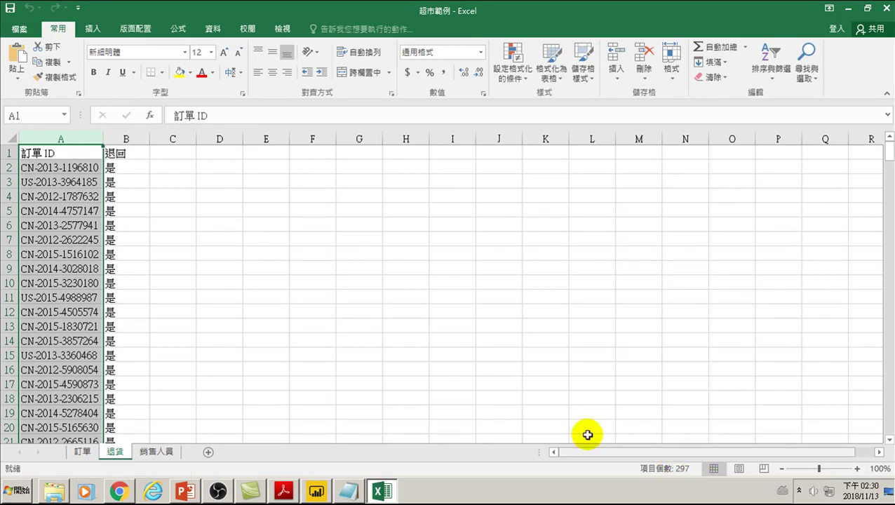
{"action": "left_click_drag", "start_coordinate": [50, 152], "coordinate": [129, 153]}
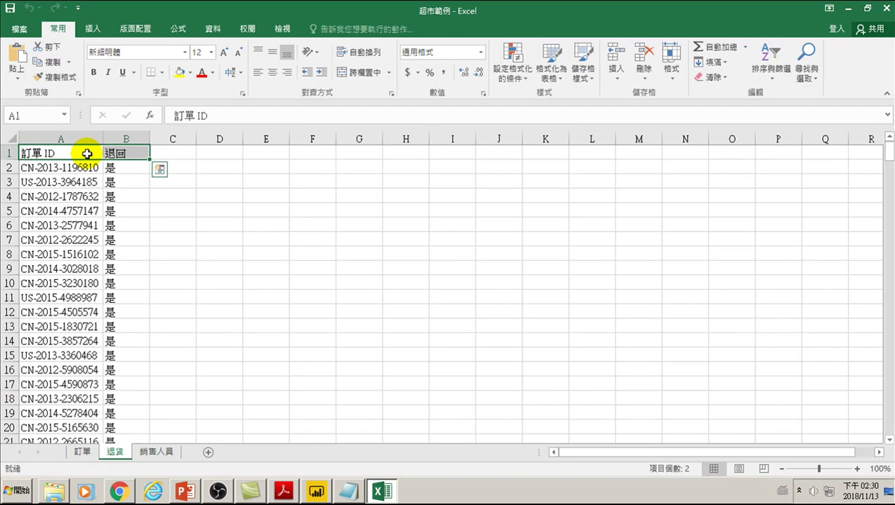
Highlight the returned-order records below the headers, starting with row 2.
{"action": "mouse_move", "coordinate": [72, 168]}
{"action": "left_mouse_down"}
{"action": "mouse_move", "coordinate": [110, 263]}
{"action": "mouse_move", "coordinate": [111, 298]}
{"action": "left_mouse_up"}
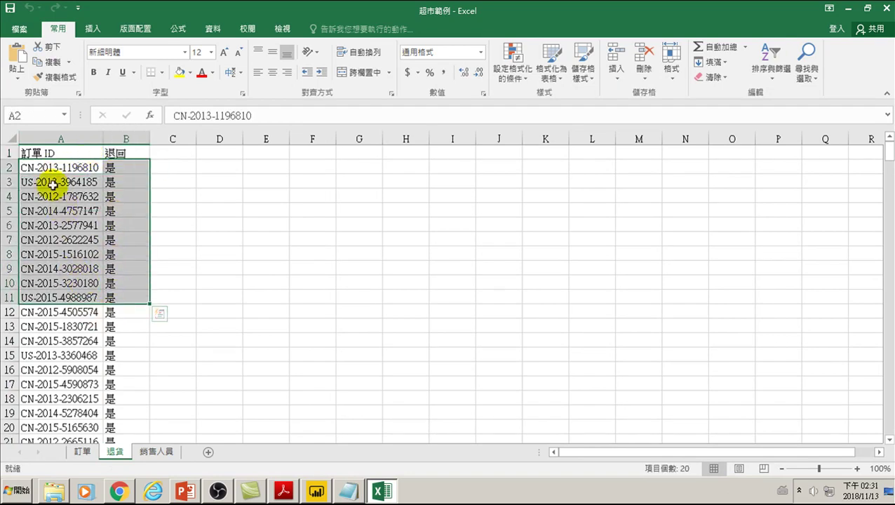
{"action": "left_click_drag", "start_coordinate": [76, 168], "coordinate": [129, 168]}
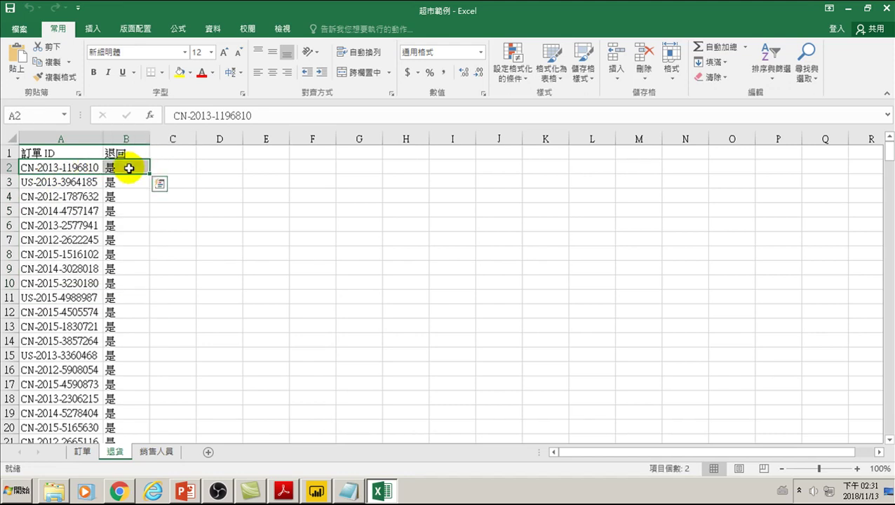
{"action": "left_click", "coordinate": [72, 138]}
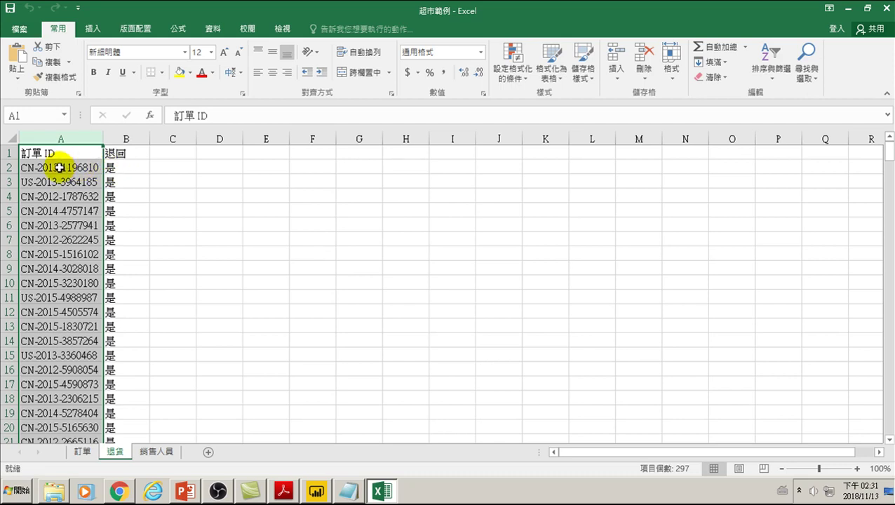
{"action": "left_click", "coordinate": [60, 168]}
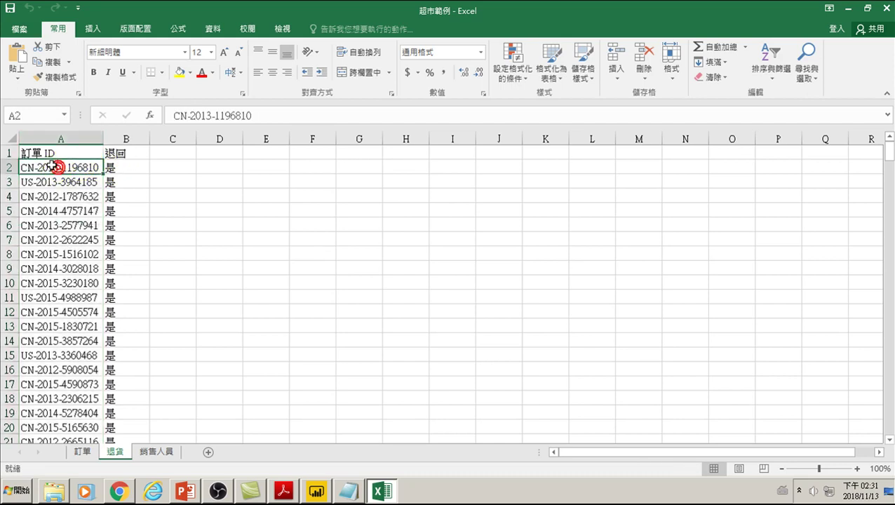
{"action": "left_click", "coordinate": [38, 153]}
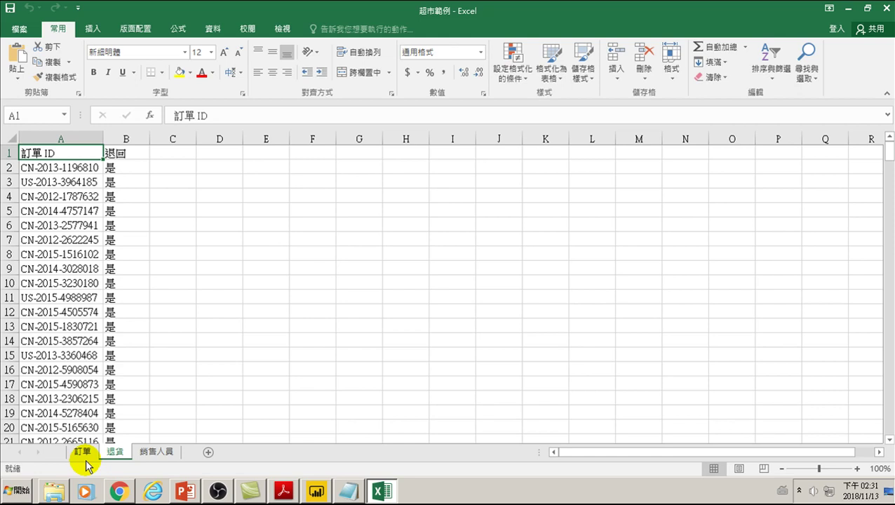
{"action": "left_click", "coordinate": [79, 453]}
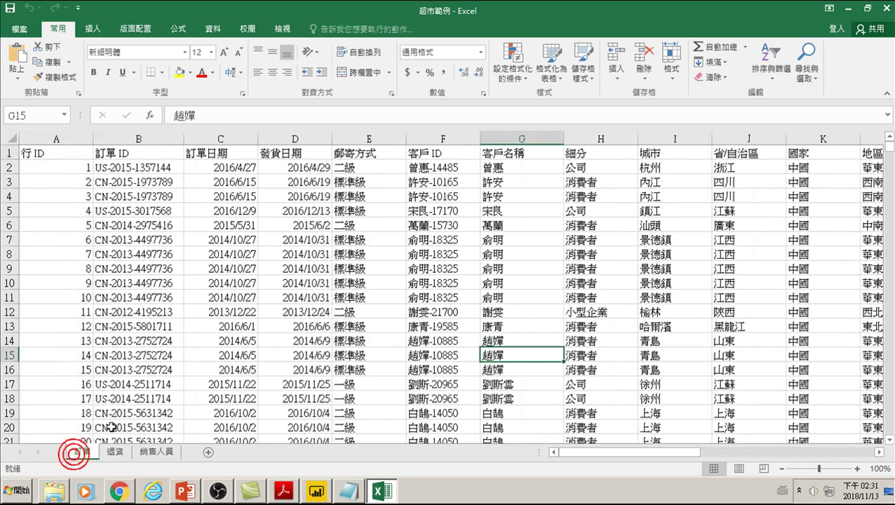
{"action": "left_click", "coordinate": [5, 153]}
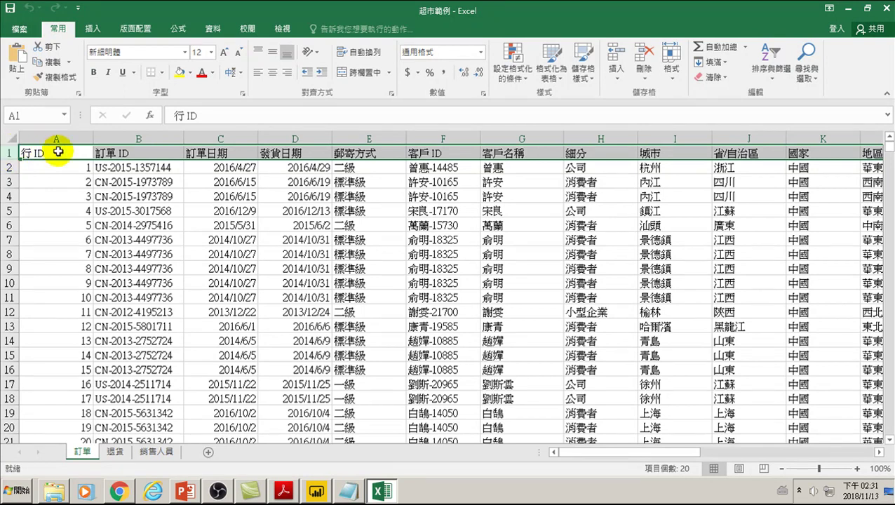
{"action": "left_click", "coordinate": [127, 153]}
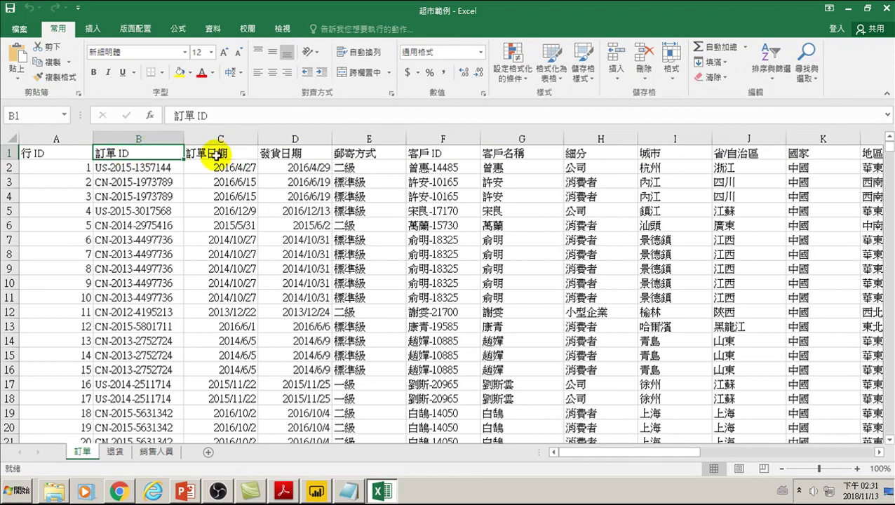
{"action": "left_click", "coordinate": [9, 168]}
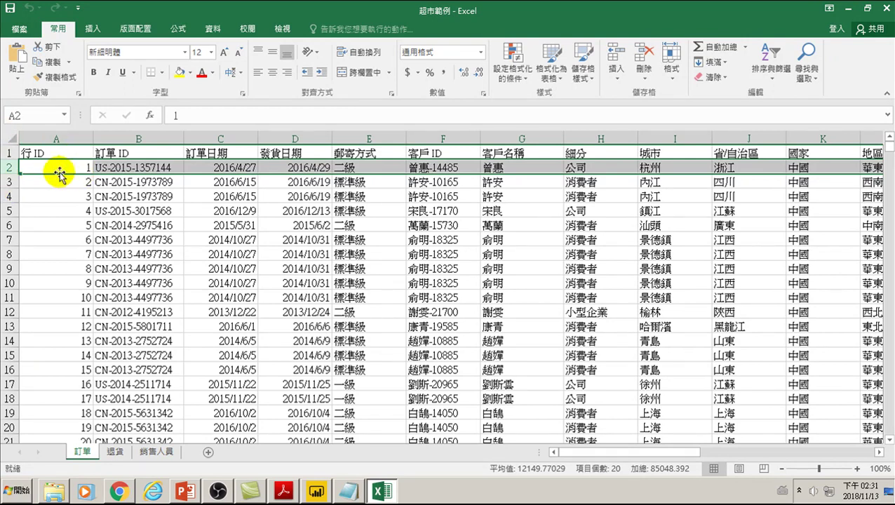
{"action": "left_click", "coordinate": [123, 168]}
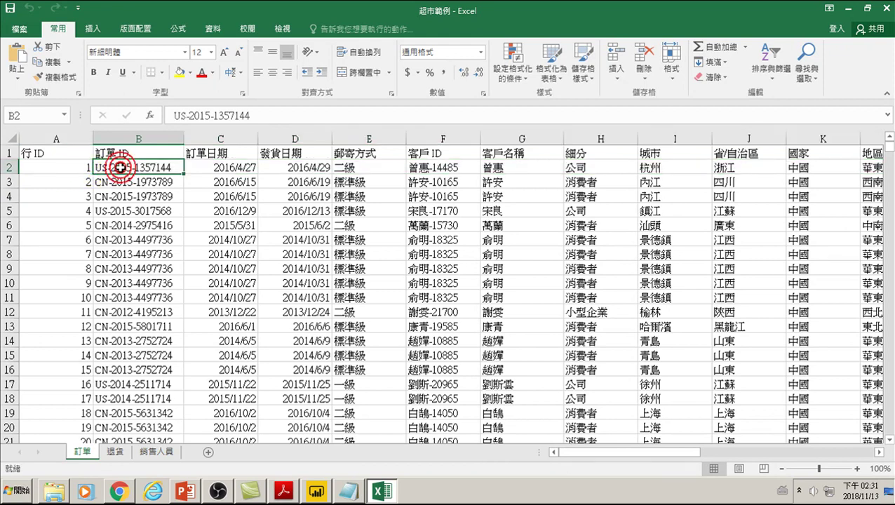
{"action": "left_click", "coordinate": [223, 169]}
{"action": "left_click", "coordinate": [303, 169]}
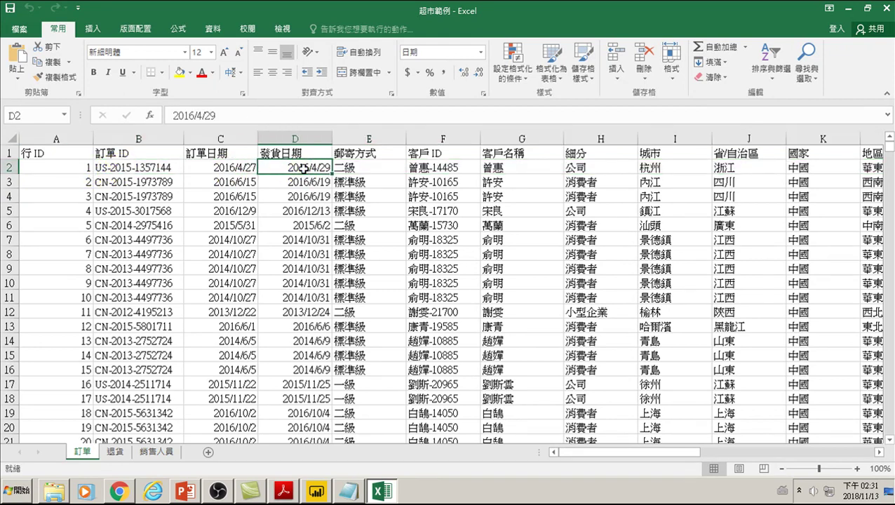
{"action": "left_click", "coordinate": [357, 168]}
{"action": "left_click", "coordinate": [451, 169]}
{"action": "left_click", "coordinate": [516, 168]}
{"action": "left_click", "coordinate": [615, 172]}
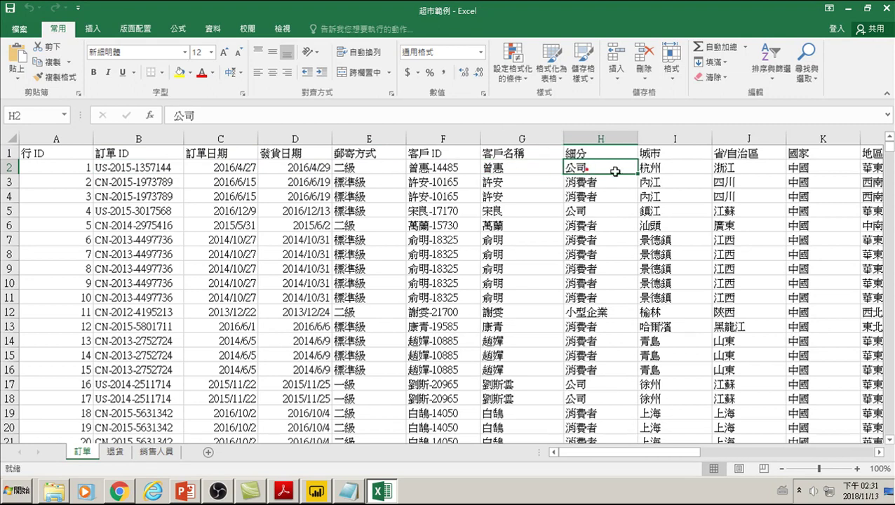
{"action": "left_click", "coordinate": [661, 168]}
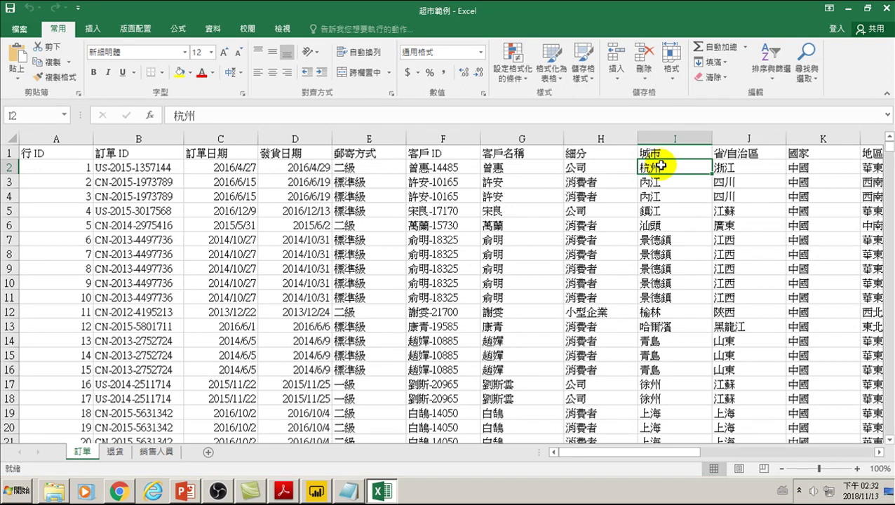
{"action": "left_click", "coordinate": [114, 452]}
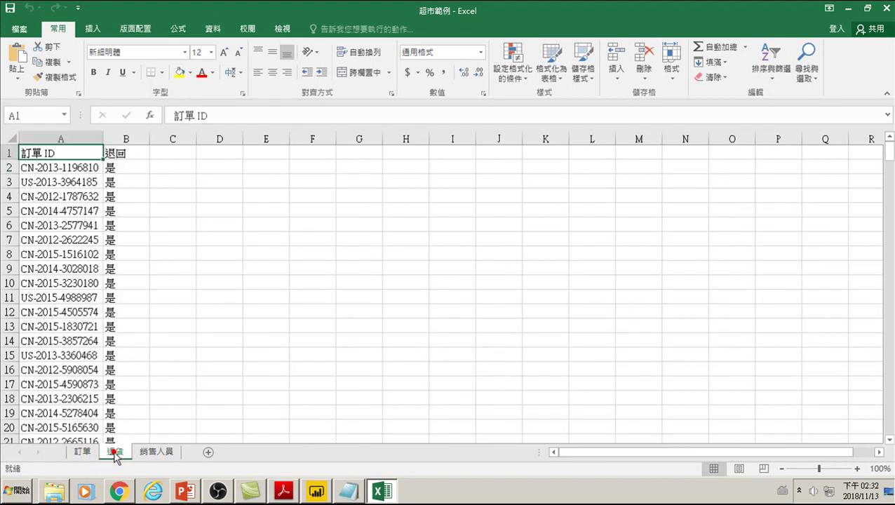
{"action": "left_click_drag", "start_coordinate": [36, 153], "coordinate": [132, 146]}
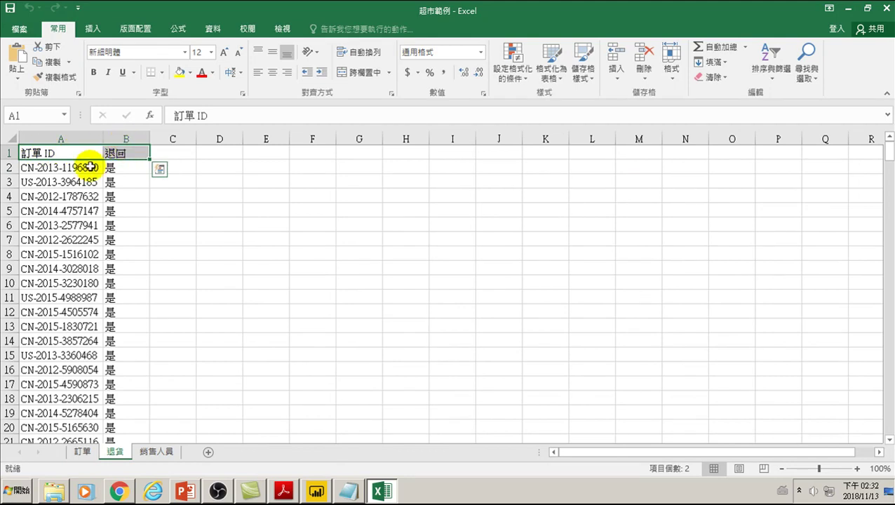
{"action": "mouse_move", "coordinate": [40, 166]}
{"action": "left_mouse_down"}
{"action": "mouse_move", "coordinate": [111, 167]}
{"action": "mouse_move", "coordinate": [110, 182]}
{"action": "left_mouse_up"}
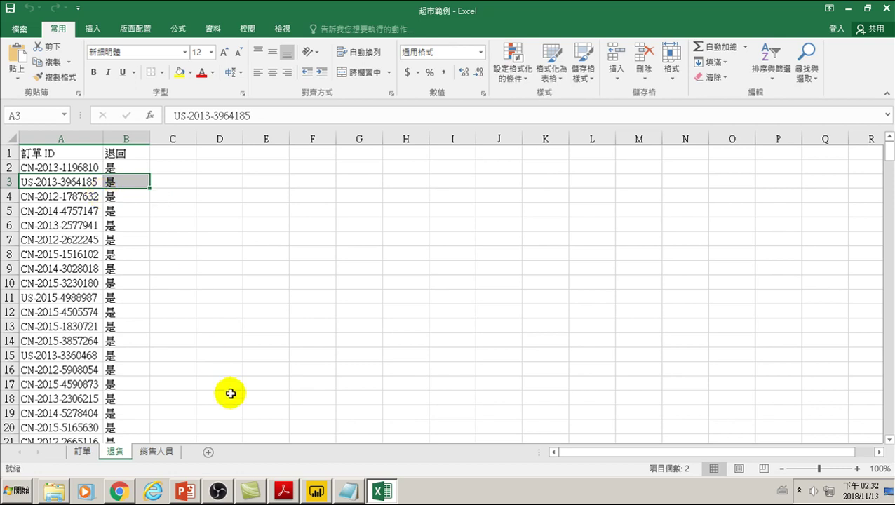
{"action": "left_click", "coordinate": [385, 494]}
Expand 退貨 in Power BI's Fields pane to show Column1 and Column2, then return to Excel.
{"action": "left_click", "coordinate": [316, 491]}
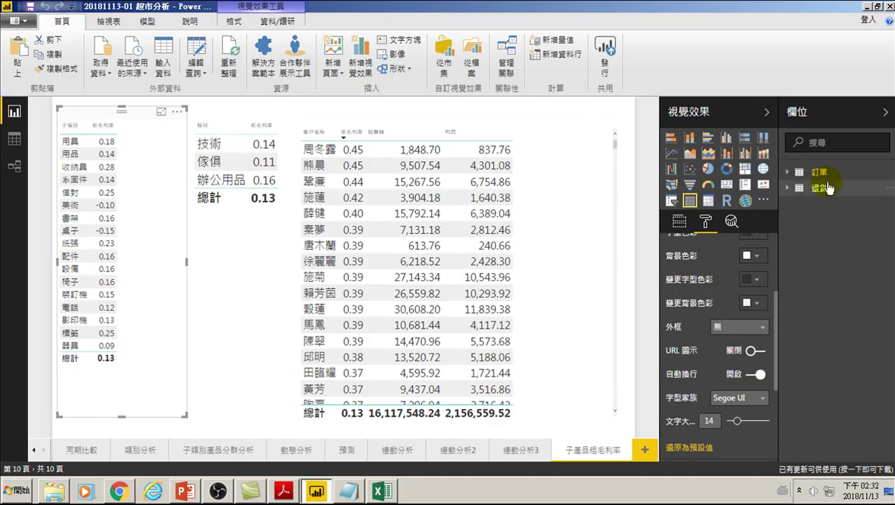
{"action": "left_click", "coordinate": [789, 188]}
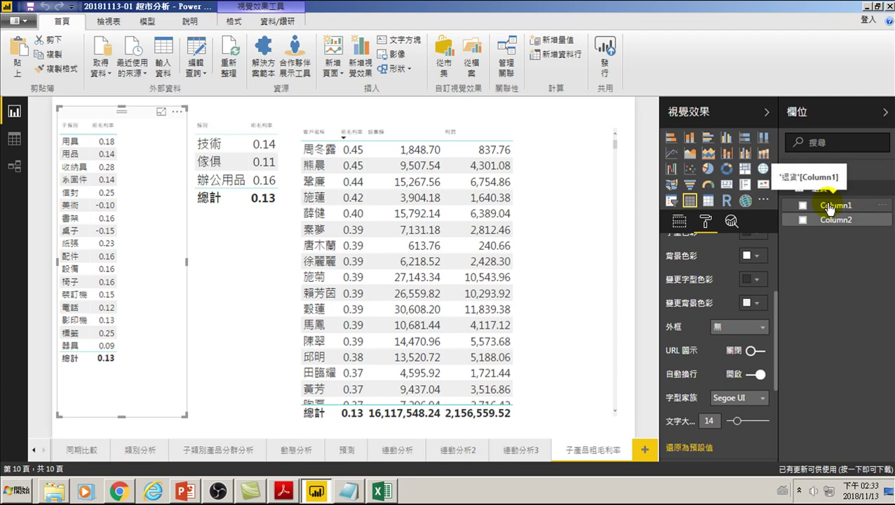
{"action": "left_click", "coordinate": [384, 493]}
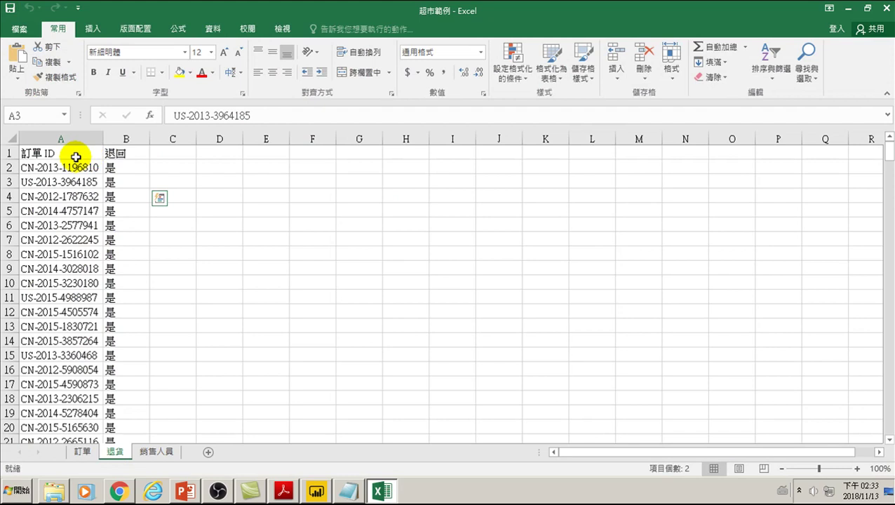
Select header cells A1:B1, then close the Excel window.
{"action": "left_click", "coordinate": [41, 153]}
{"action": "left_click_drag", "start_coordinate": [40, 152], "coordinate": [112, 153]}
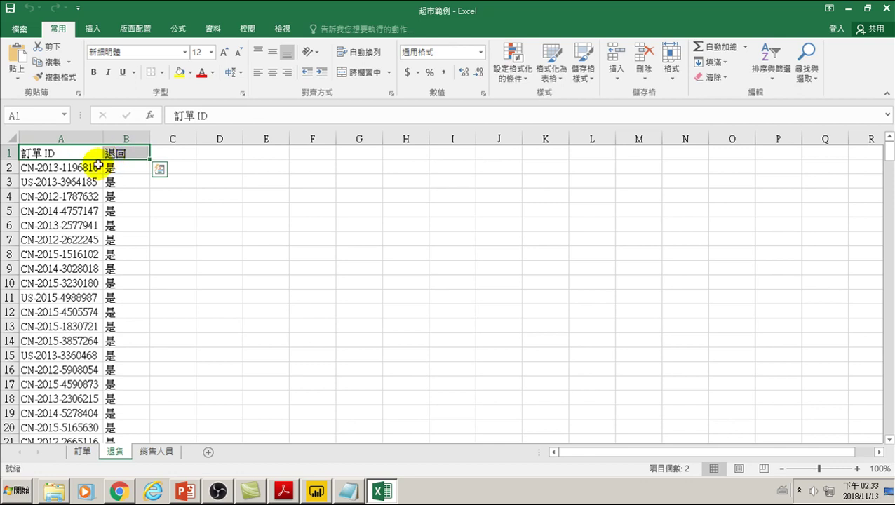
{"action": "left_click", "coordinate": [887, 7]}
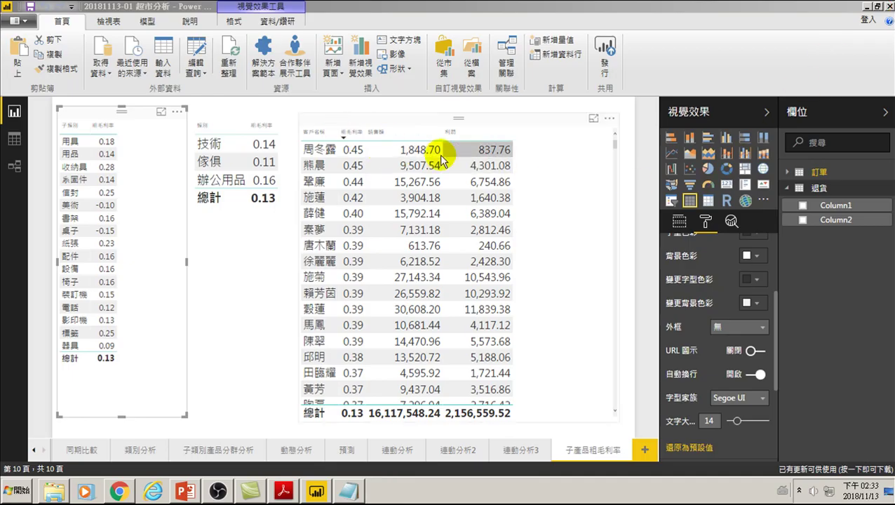
{"action": "left_click", "coordinate": [6, 143]}
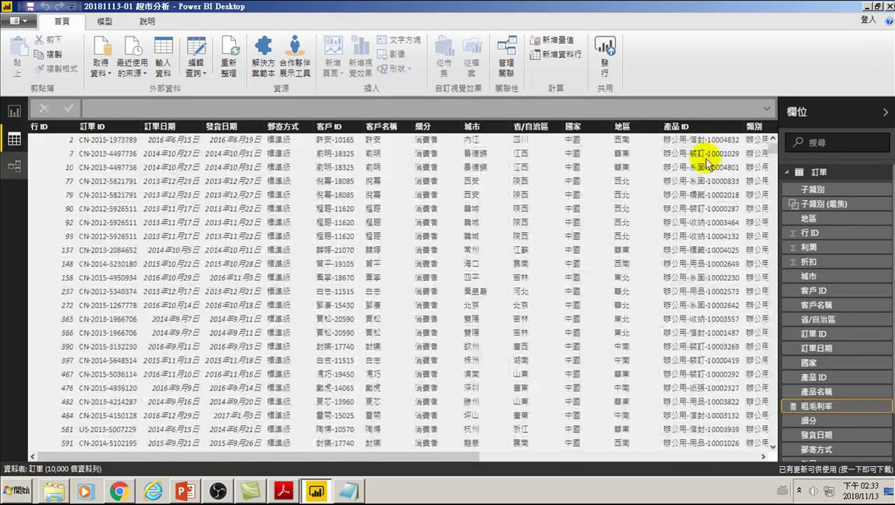
{"action": "left_click", "coordinate": [788, 172]}
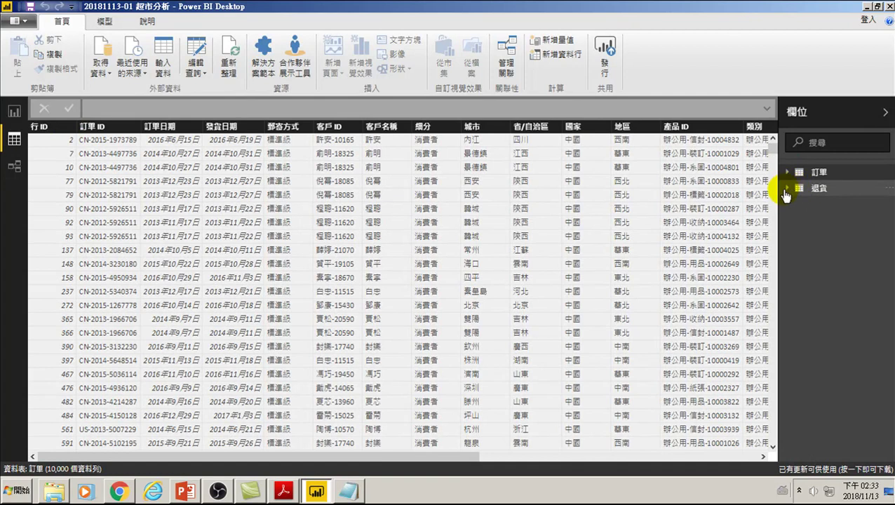
{"action": "left_click", "coordinate": [786, 190]}
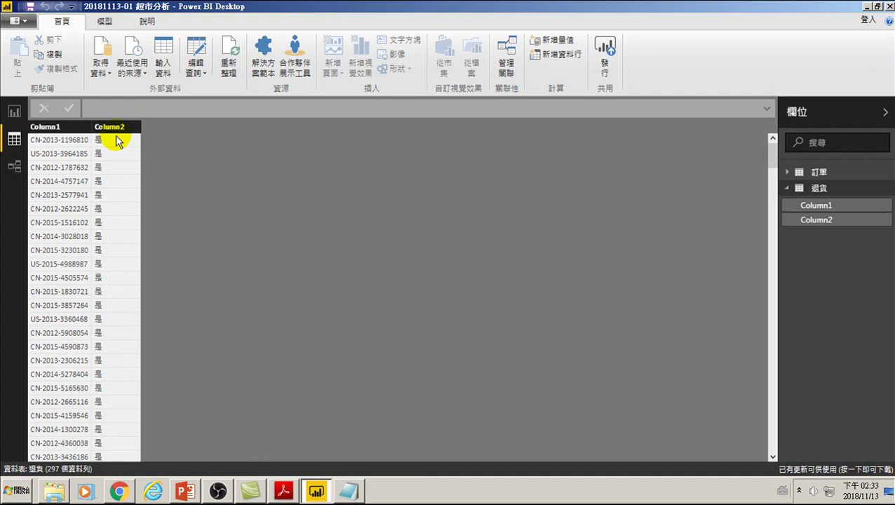
{"action": "scroll", "coordinate": [104, 267], "scroll_direction": "down", "scroll_amount": 15}
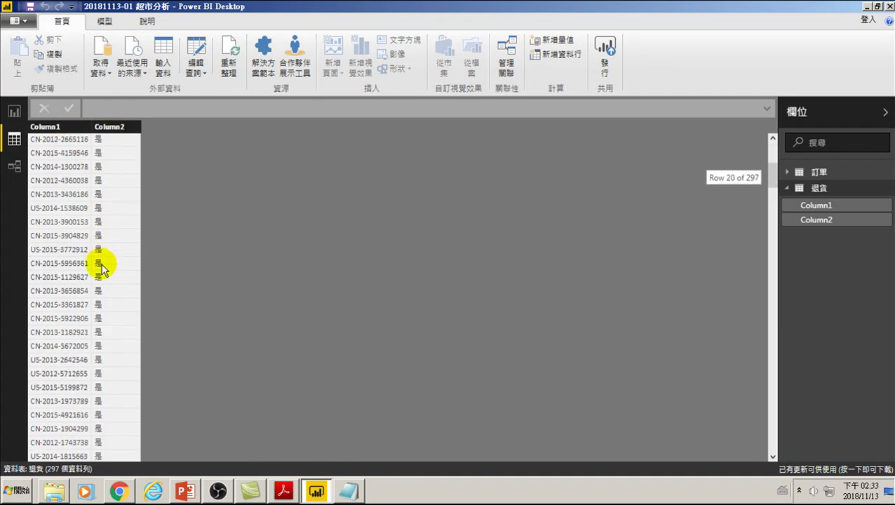
{"action": "scroll", "coordinate": [99, 355], "scroll_direction": "down", "scroll_amount": 10}
{"action": "scroll", "coordinate": [100, 372], "scroll_direction": "down", "scroll_amount": 10}
{"action": "scroll", "coordinate": [99, 379], "scroll_direction": "down", "scroll_amount": 11}
{"action": "scroll", "coordinate": [97, 381], "scroll_direction": "down", "scroll_amount": 10}
{"action": "scroll", "coordinate": [97, 379], "scroll_direction": "down", "scroll_amount": 2}
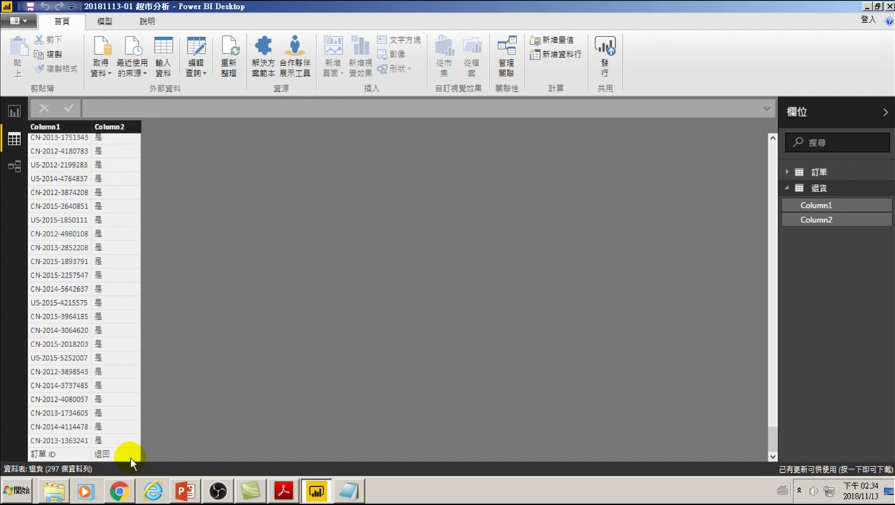
{"action": "scroll", "coordinate": [81, 256], "scroll_direction": "up", "scroll_amount": 10}
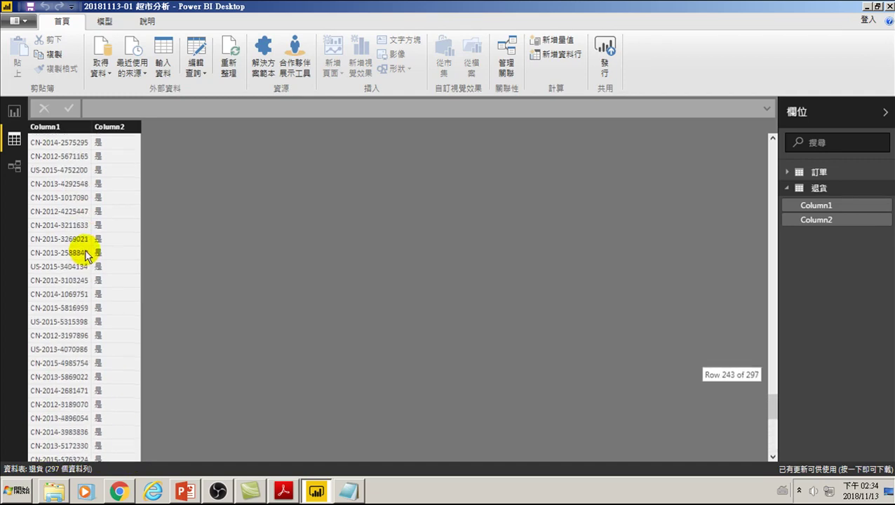
{"action": "scroll", "coordinate": [79, 255], "scroll_direction": "up", "scroll_amount": 5}
{"action": "scroll", "coordinate": [63, 227], "scroll_direction": "up", "scroll_amount": 5}
{"action": "scroll", "coordinate": [67, 221], "scroll_direction": "up", "scroll_amount": 5}
{"action": "scroll", "coordinate": [72, 204], "scroll_direction": "up", "scroll_amount": 8}
{"action": "scroll", "coordinate": [73, 200], "scroll_direction": "up", "scroll_amount": 10}
{"action": "scroll", "coordinate": [78, 198], "scroll_direction": "up", "scroll_amount": 12}
{"action": "scroll", "coordinate": [76, 195], "scroll_direction": "up", "scroll_amount": 20}
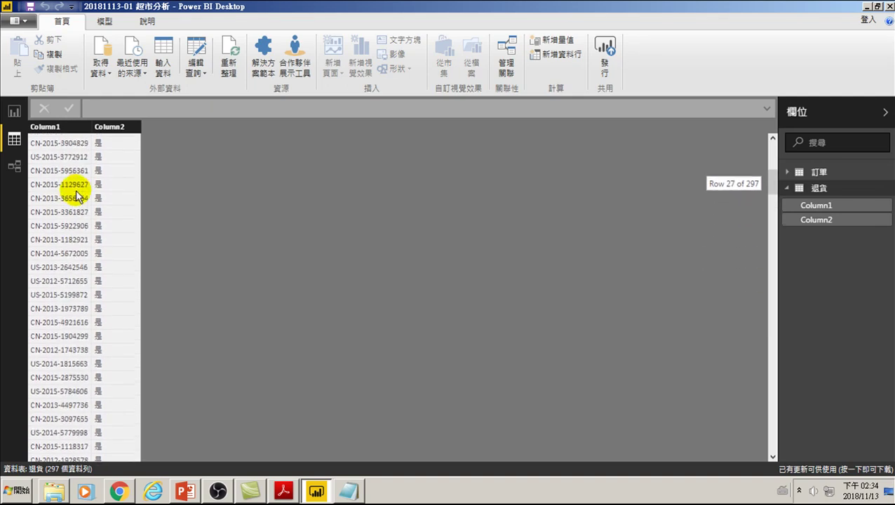
{"action": "scroll", "coordinate": [73, 190], "scroll_direction": "up", "scroll_amount": 8}
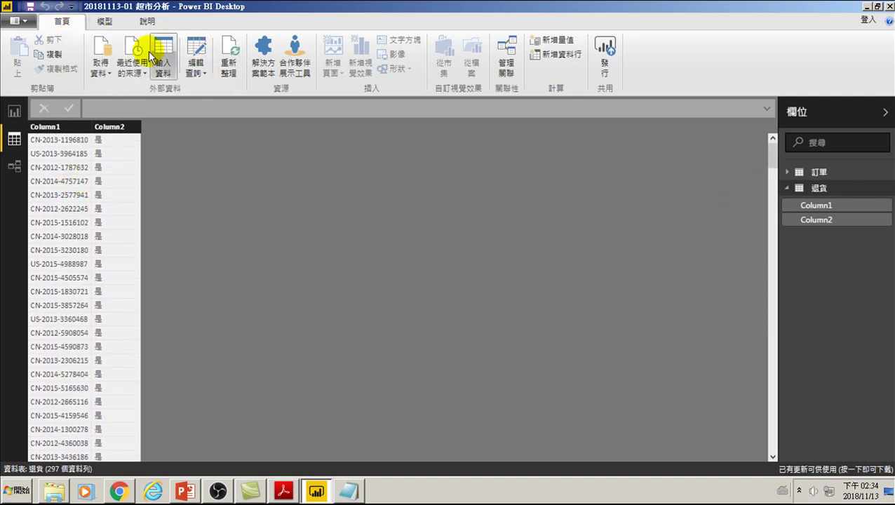
Launch the Query Editor from Edit Queries and shift its window down slightly.
{"action": "left_click", "coordinate": [197, 71]}
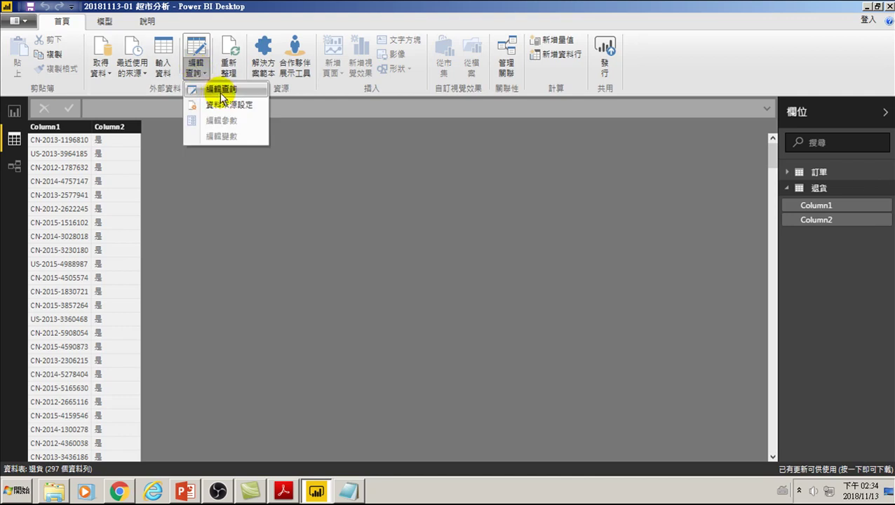
{"action": "left_click", "coordinate": [221, 90]}
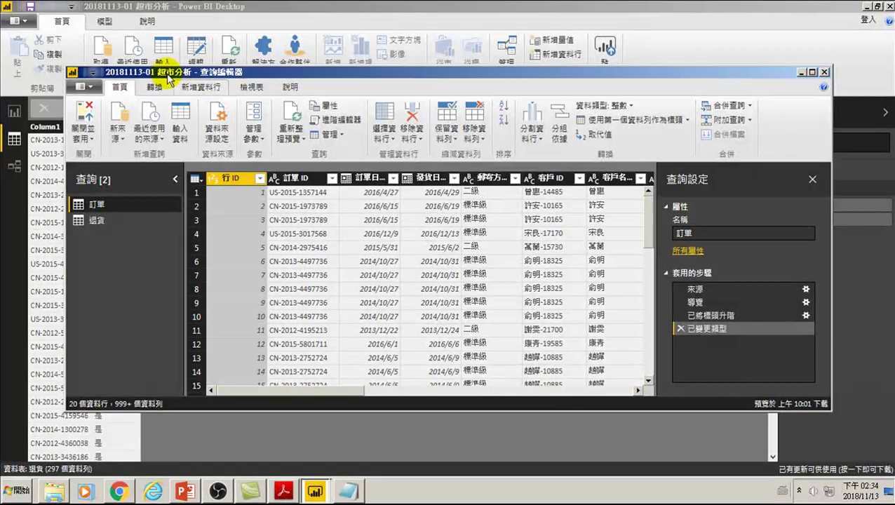
{"action": "left_click_drag", "start_coordinate": [158, 68], "coordinate": [161, 113]}
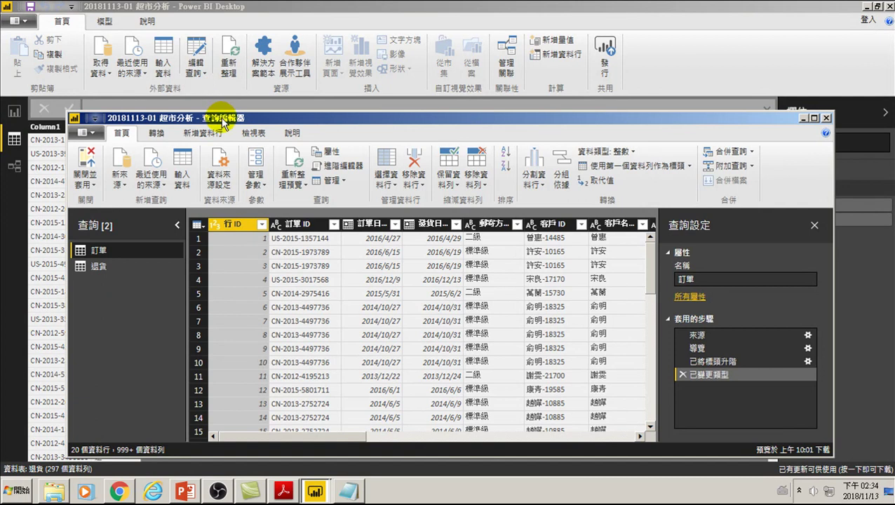
Preview the 退貨 query, whose first data row reads 訂單 ID and 退回.
{"action": "left_click", "coordinate": [96, 268]}
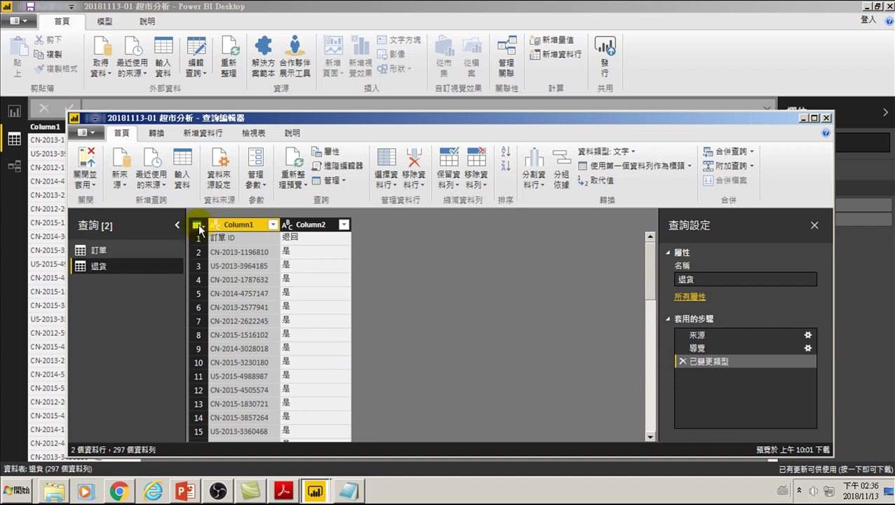
Use First Row as Headers on 退貨, delete the added steps, then promote the first row again.
{"action": "left_click", "coordinate": [199, 226]}
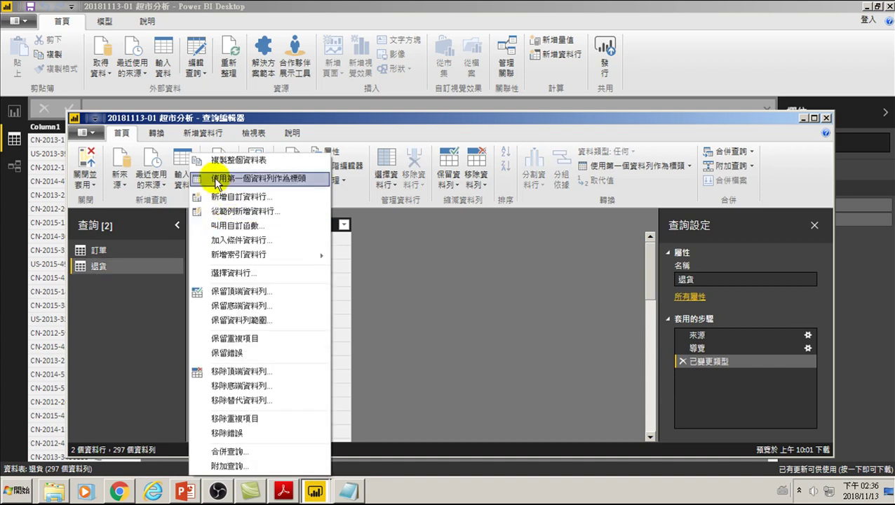
{"action": "left_click", "coordinate": [291, 182]}
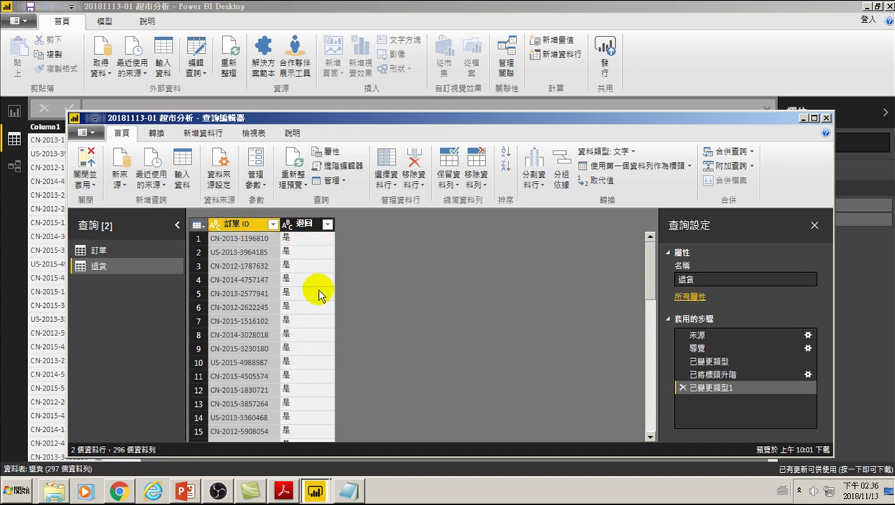
{"action": "left_click", "coordinate": [682, 388]}
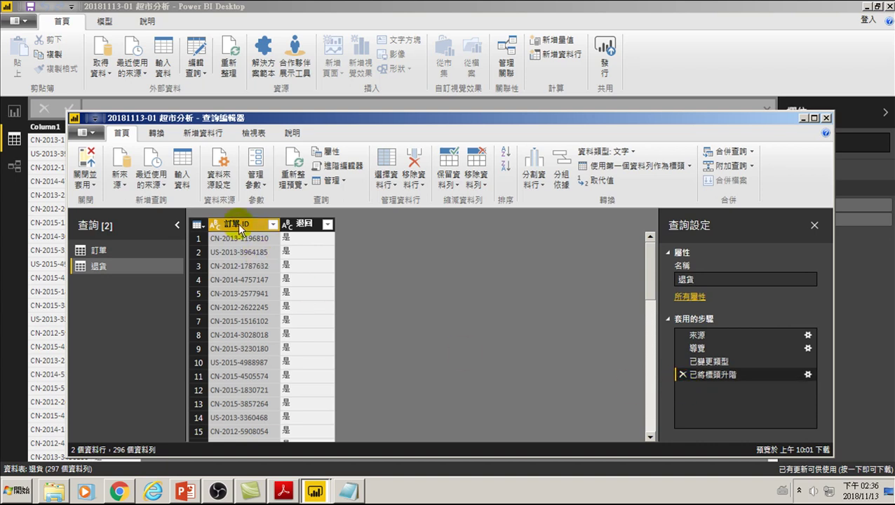
{"action": "left_click", "coordinate": [683, 375]}
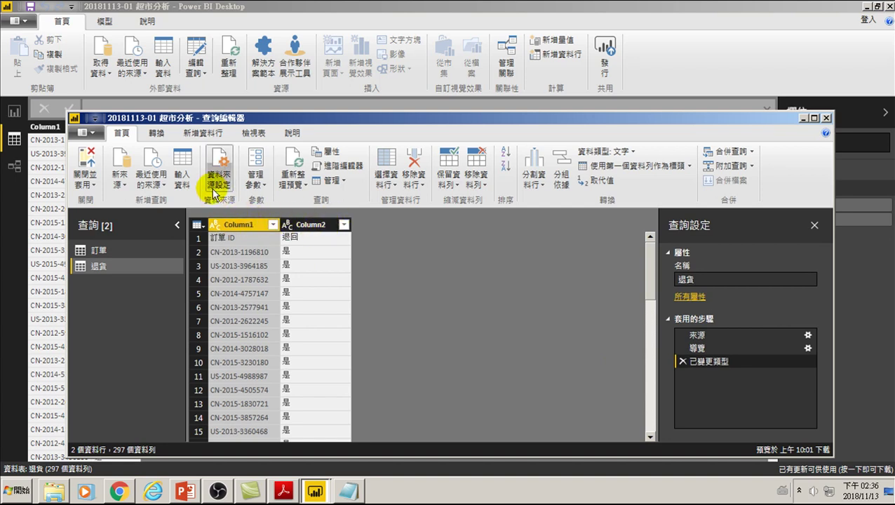
{"action": "left_click", "coordinate": [203, 227]}
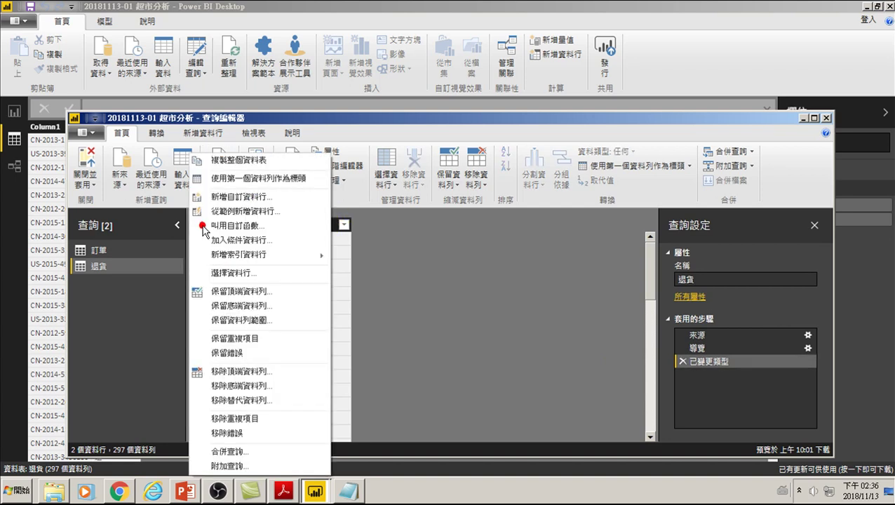
{"action": "left_click", "coordinate": [250, 184]}
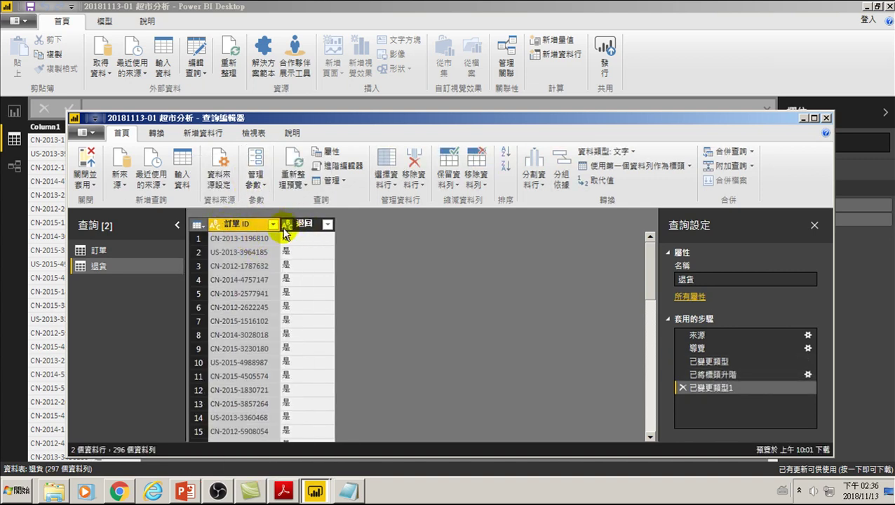
Choose Close & Apply to load 退貨 with 訂單 ID and 退回 headers, 296 rows.
{"action": "left_click", "coordinate": [85, 184]}
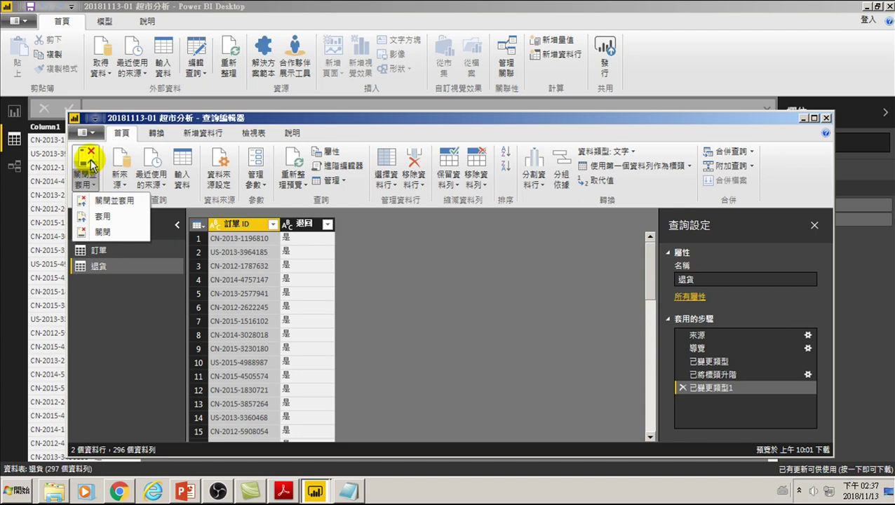
{"action": "left_click", "coordinate": [105, 200]}
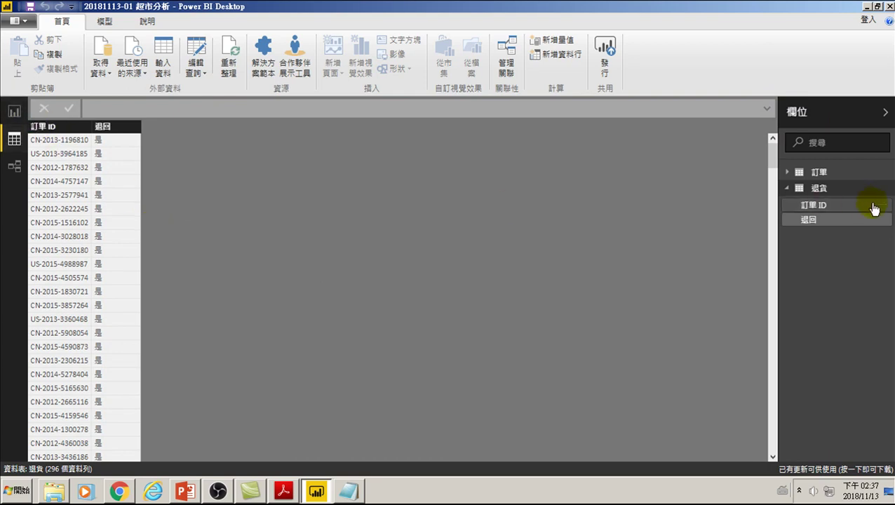
Check the 退貨 fields 訂單 ID and 退回 and the 訂單 table, then switch to Report view.
{"action": "left_click", "coordinate": [819, 189]}
{"action": "left_click", "coordinate": [808, 206]}
{"action": "left_click", "coordinate": [815, 221]}
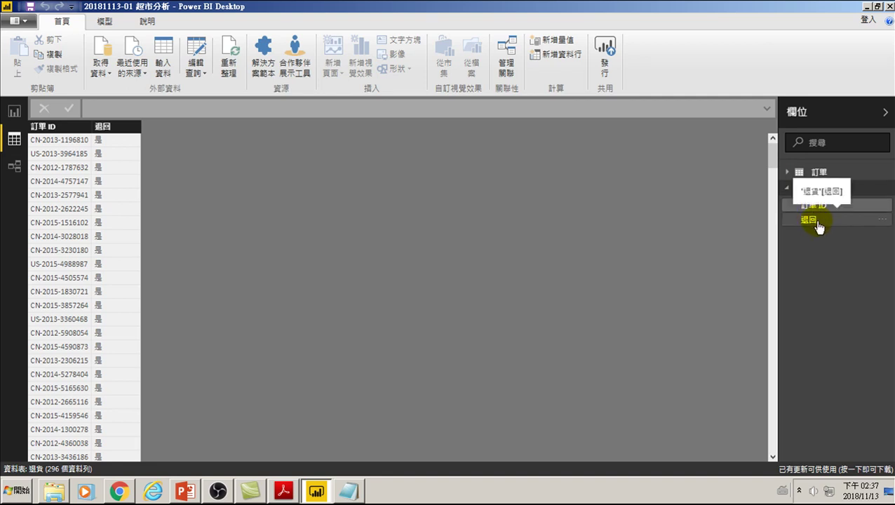
{"action": "left_click", "coordinate": [841, 205]}
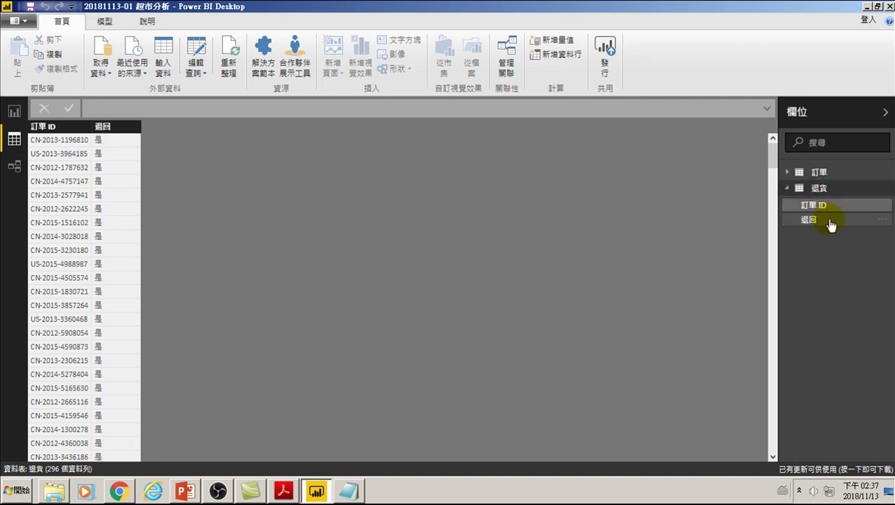
{"action": "left_click", "coordinate": [789, 173]}
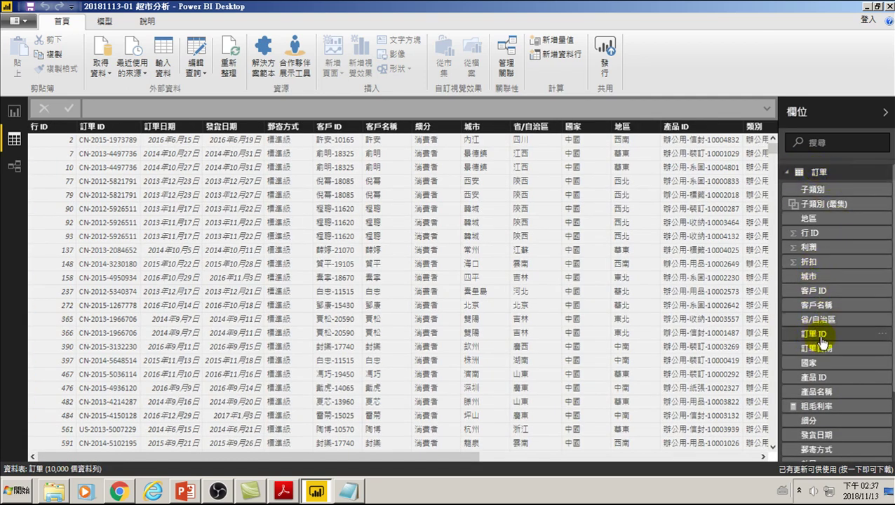
{"action": "left_click", "coordinate": [792, 169]}
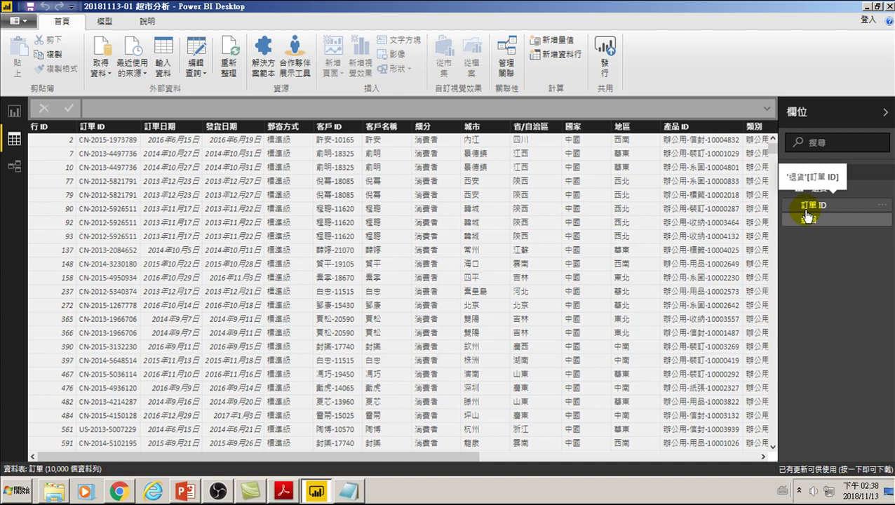
{"action": "left_click", "coordinate": [15, 112]}
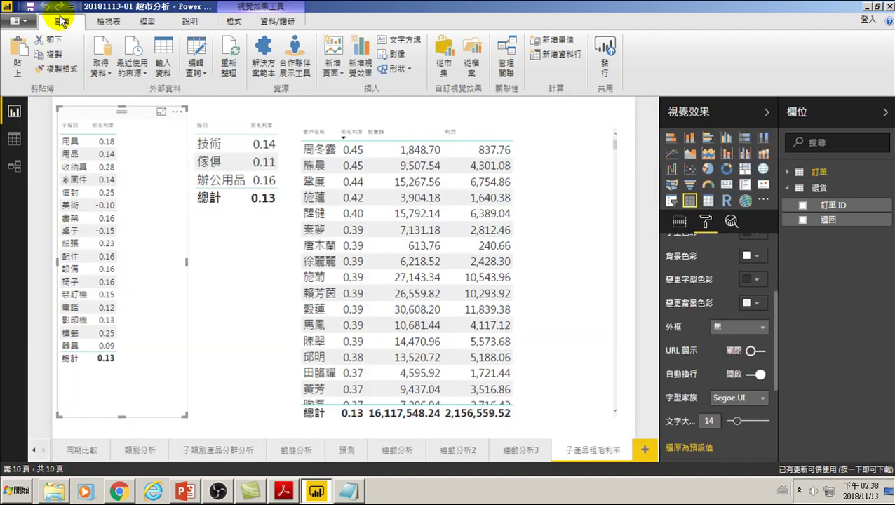
{"action": "left_click", "coordinate": [192, 68]}
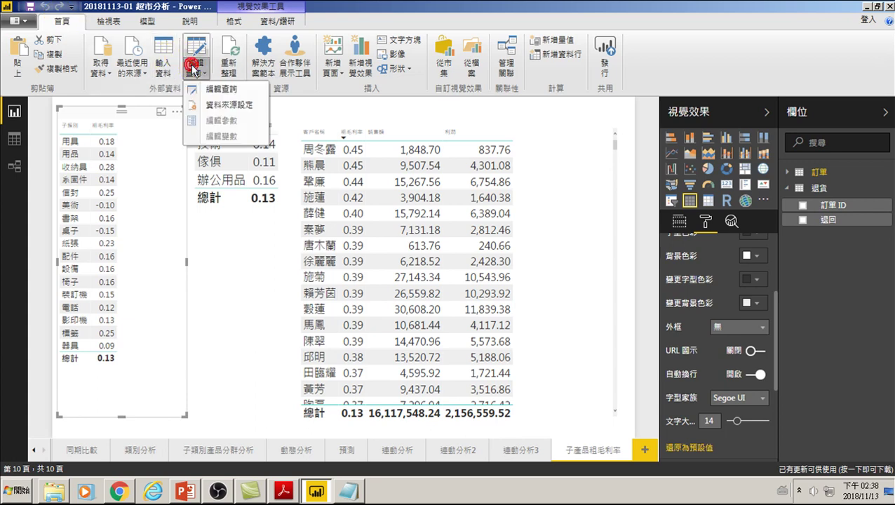
{"action": "left_click", "coordinate": [219, 91]}
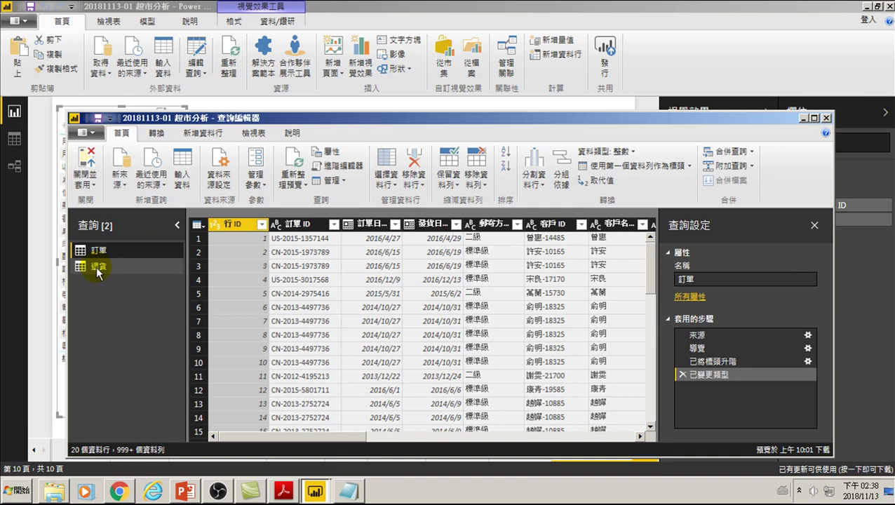
{"action": "left_click", "coordinate": [99, 267]}
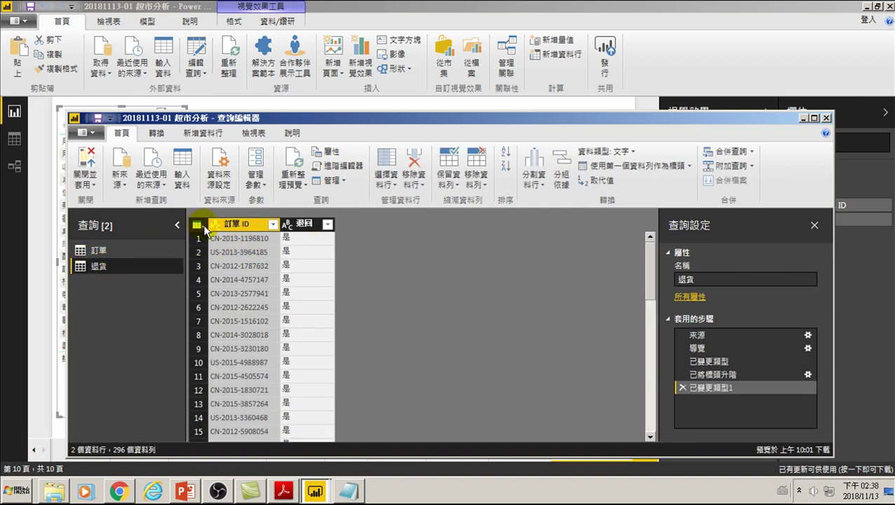
{"action": "left_click", "coordinate": [200, 226]}
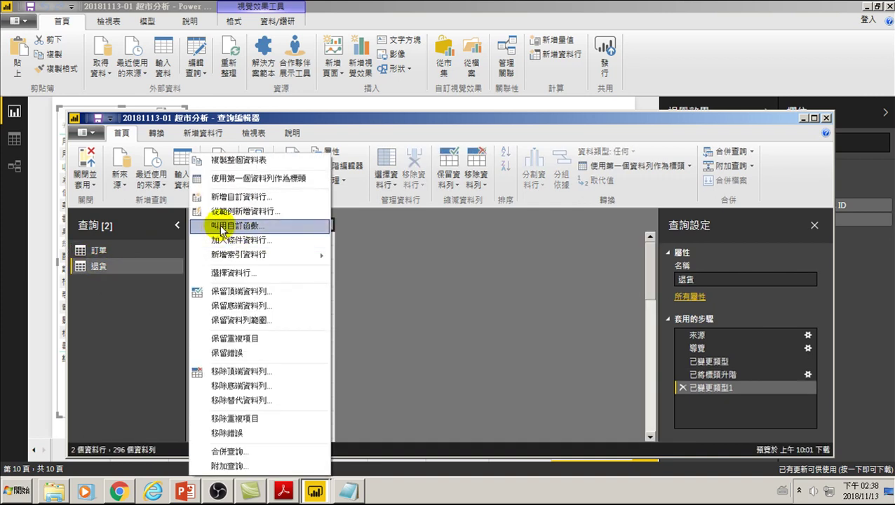
{"action": "left_click", "coordinate": [280, 183]}
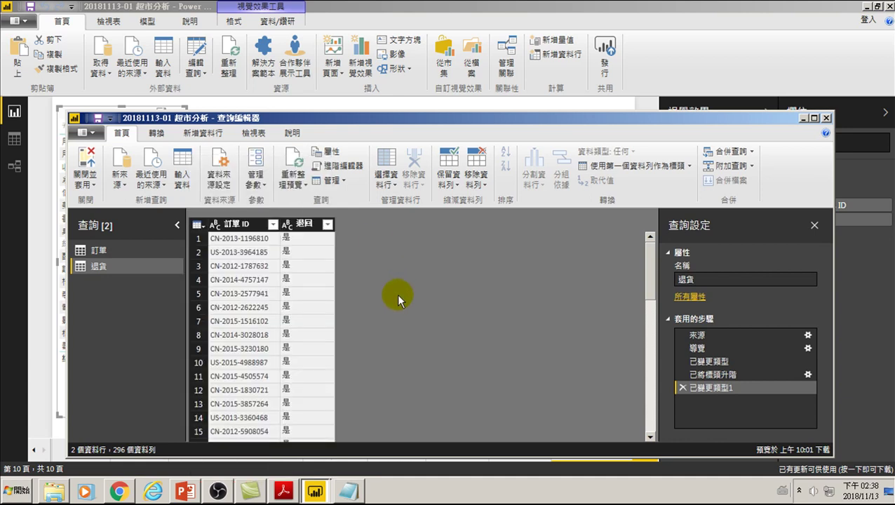
{"action": "left_click", "coordinate": [86, 160]}
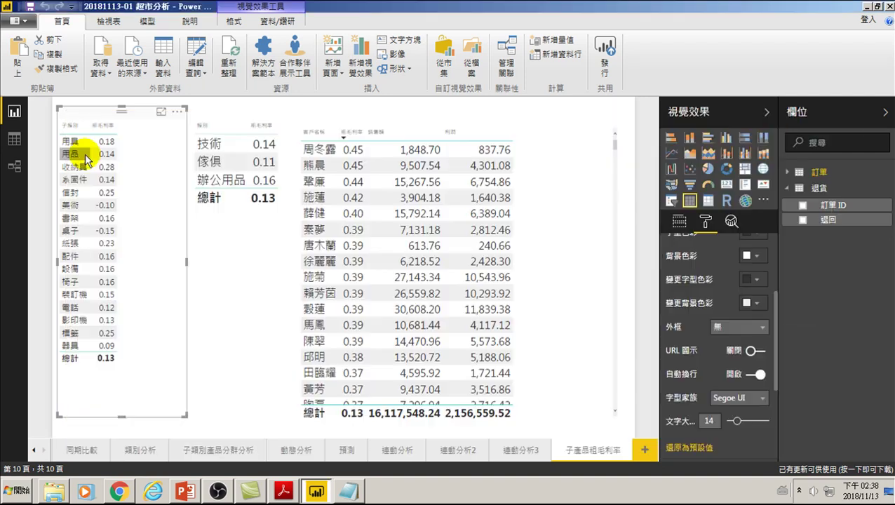